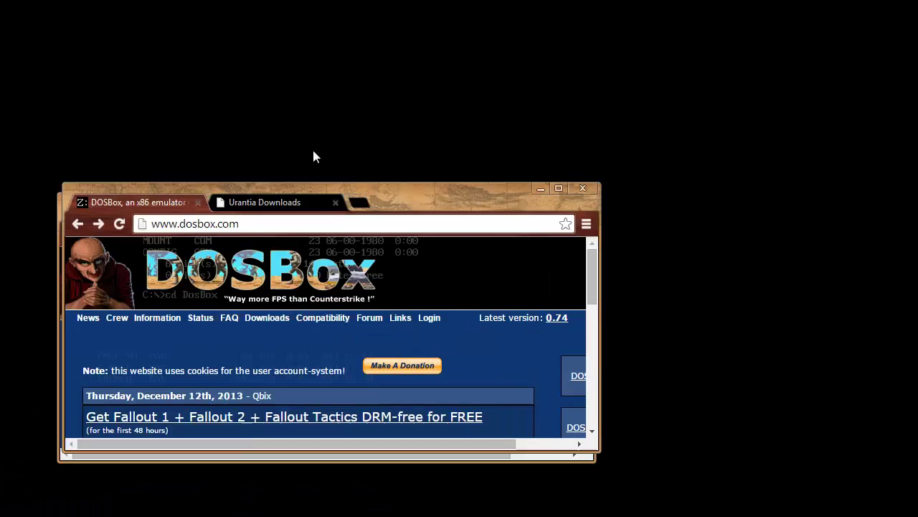
# Search the web for "dosbox" and open the official DOSBox website from the results.
pyautogui.moveTo(313, 150); pyautogui.dragTo(451, 110)
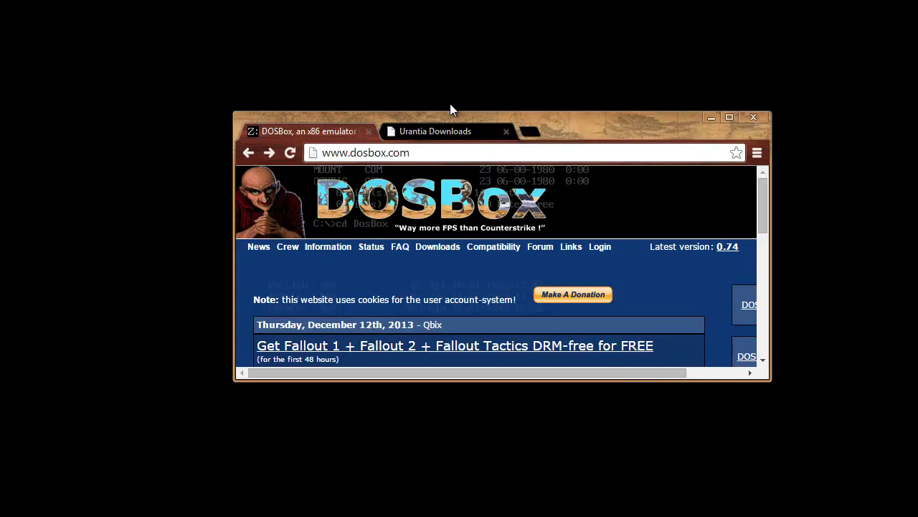
pyautogui.moveTo(402, 156); pyautogui.dragTo(305, 156)
pyautogui.write('dosbox')
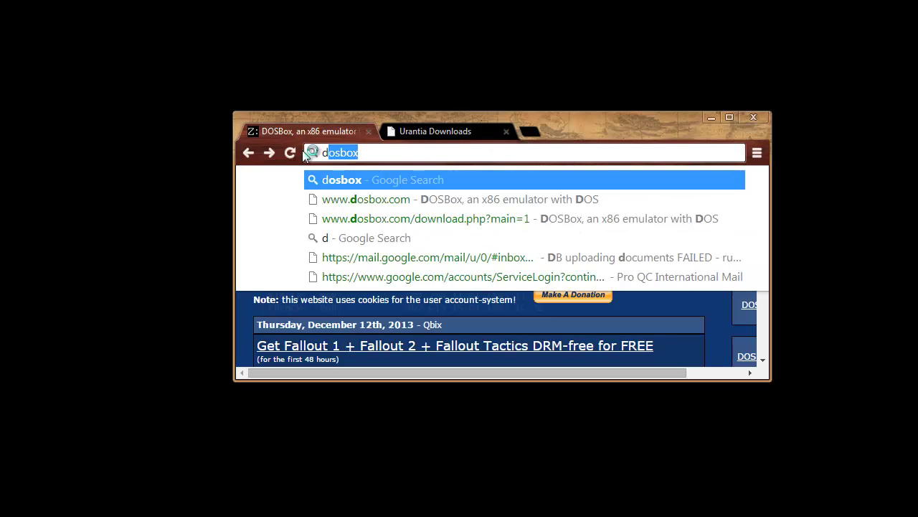
pyautogui.press('Return')
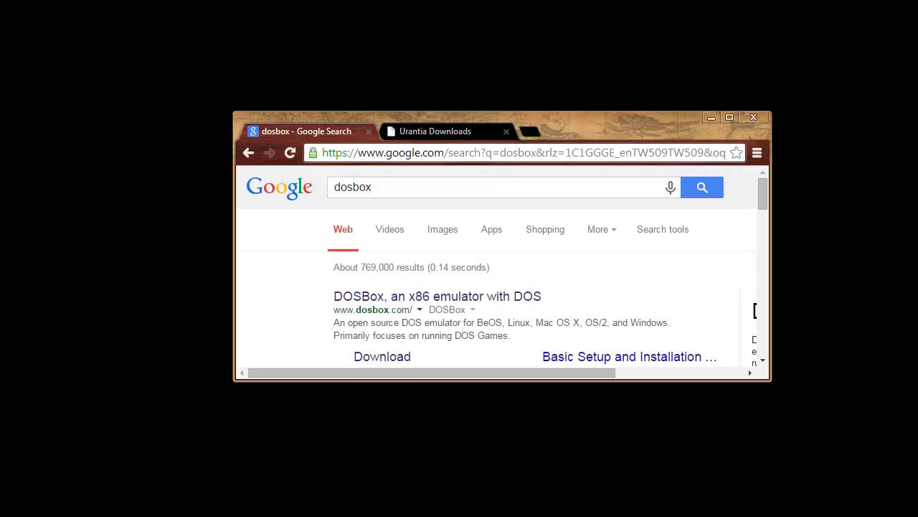
pyautogui.click(439, 300)
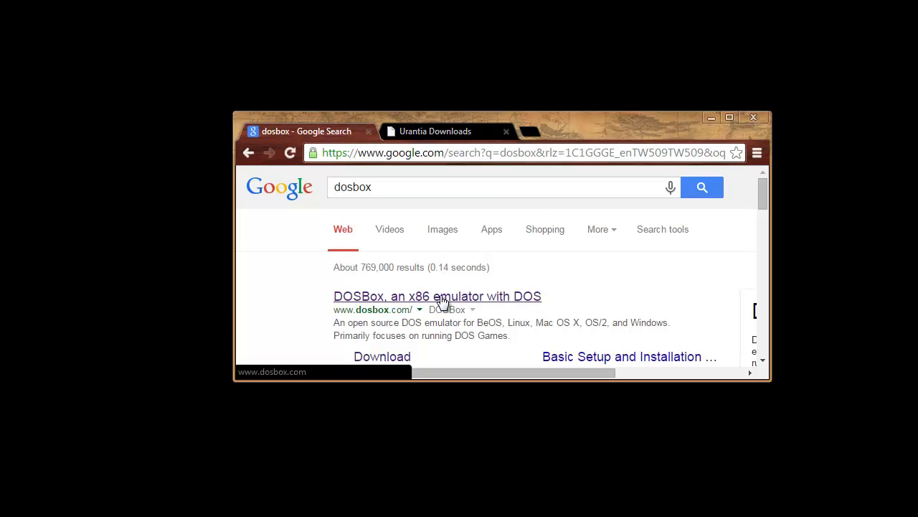
pyautogui.click(439, 300)
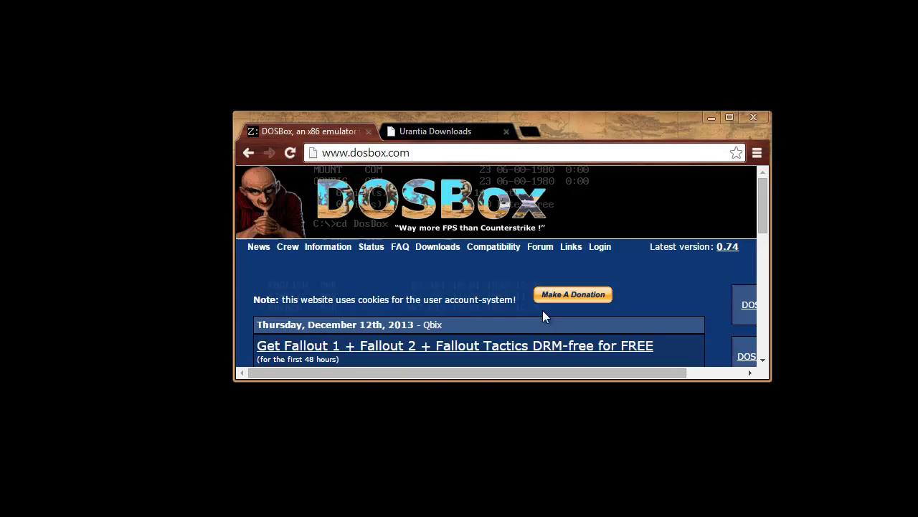
# Open the DOSBox downloads page with its list of specific versions, and switch to the Urantia Downloads page.
pyautogui.click(447, 250)
pyautogui.scroll(-5, 428, 255)
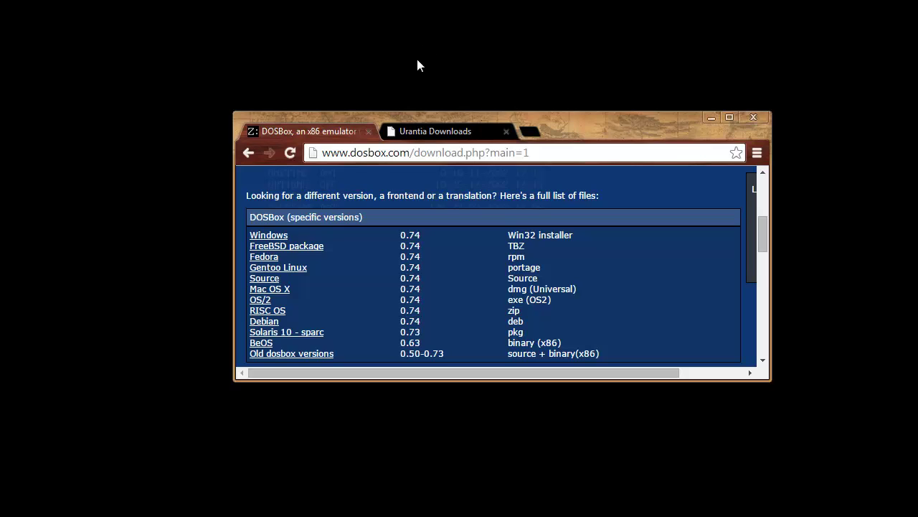
pyautogui.click(443, 132)
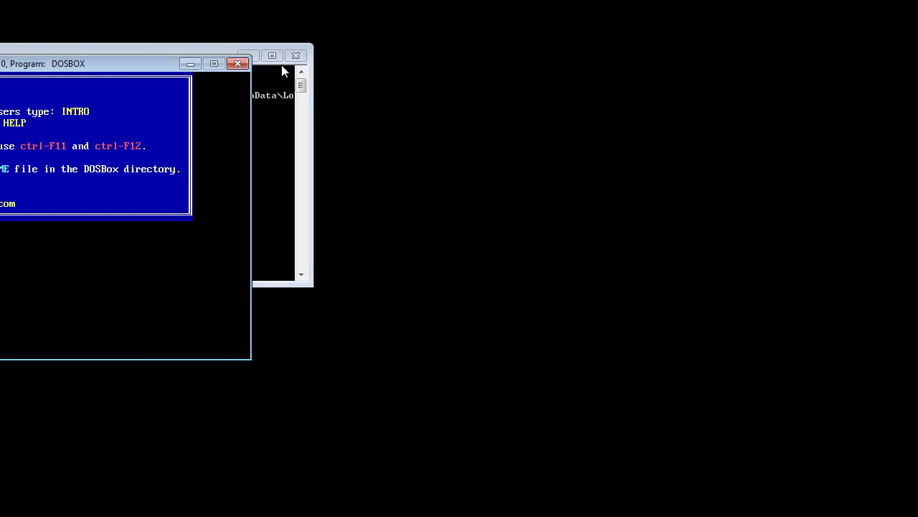
# Minimize the DOSBox status console and move the DOSBox emulator window to the upper-left corner of the desktop.
pyautogui.moveTo(144, 64); pyautogui.dragTo(688, 54)
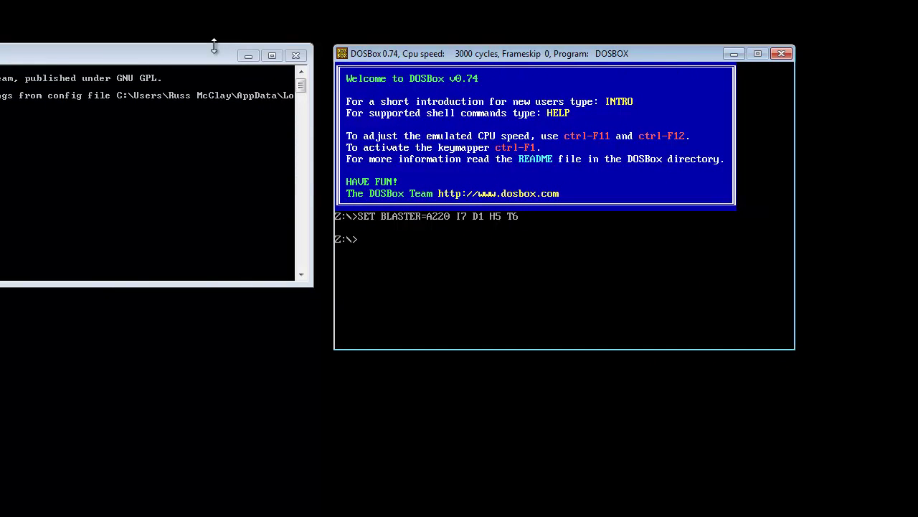
pyautogui.click(200, 64)
pyautogui.click(249, 55)
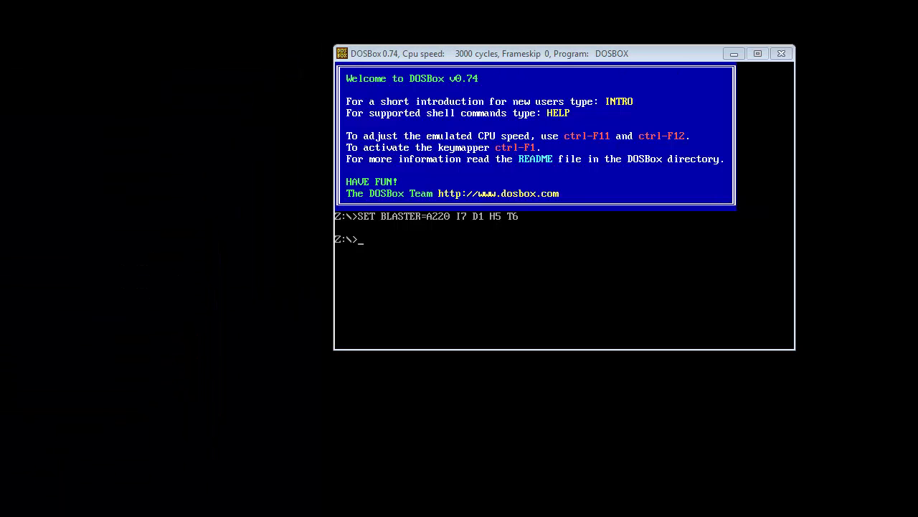
pyautogui.moveTo(428, 56); pyautogui.dragTo(113, 29)
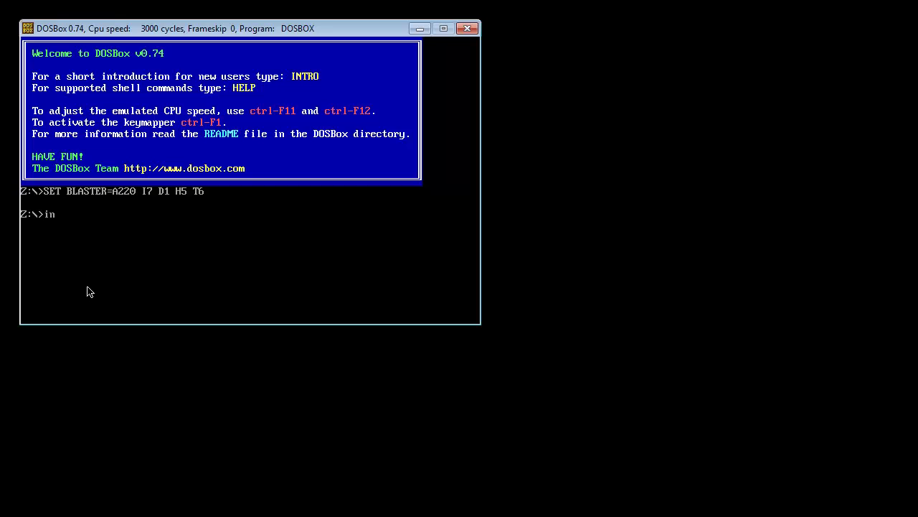
# Run the intro command and page through its help on mounting, CD-ROM support and special keys.
pyautogui.write('tro')
pyautogui.press('Return')
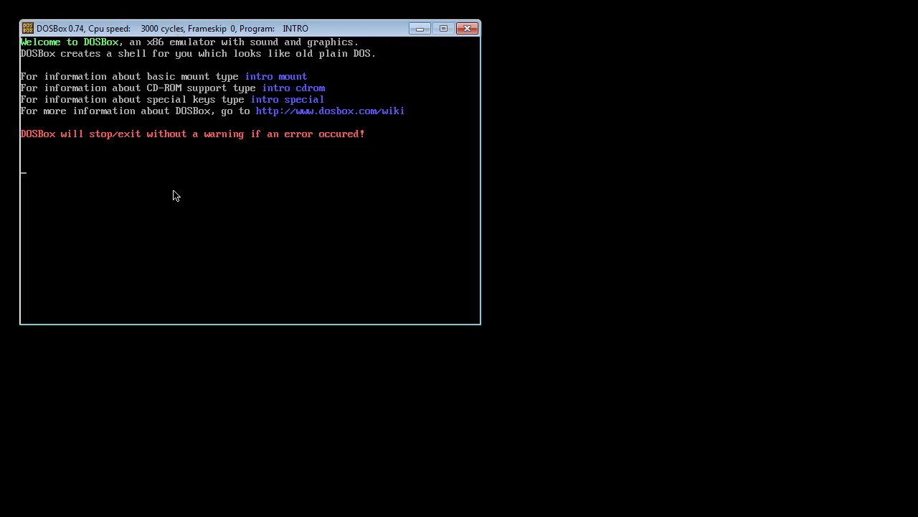
pyautogui.press('Return')
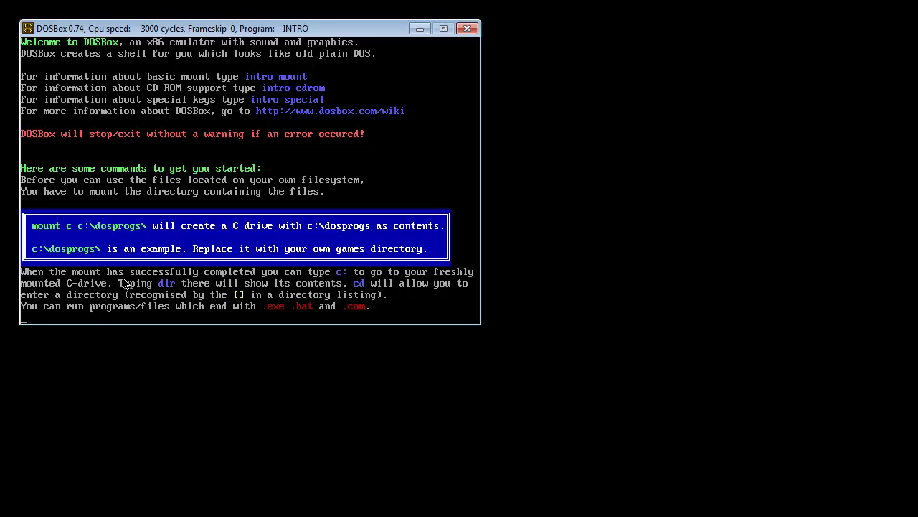
pyautogui.press('Return')
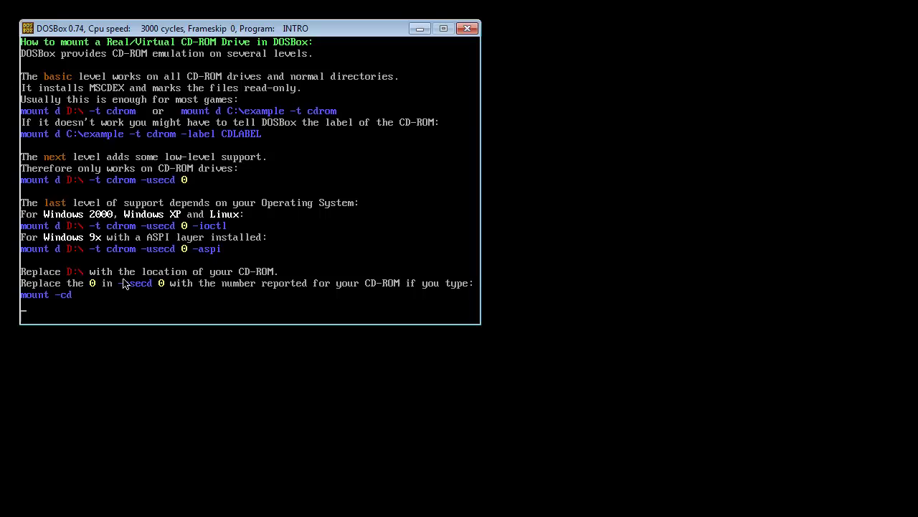
pyautogui.press('Return')
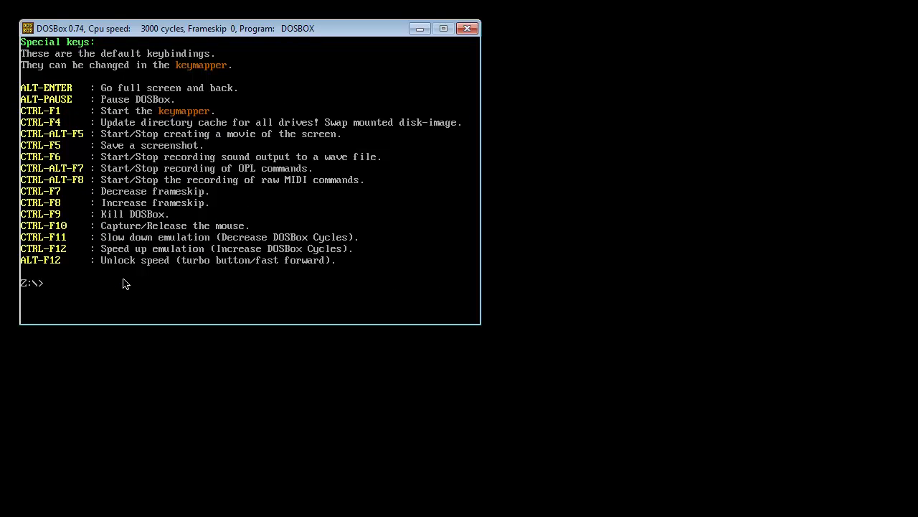
# Mount the local directory j:\folio\ as drive C and switch to that drive.
pyautogui.write('mount c j:')
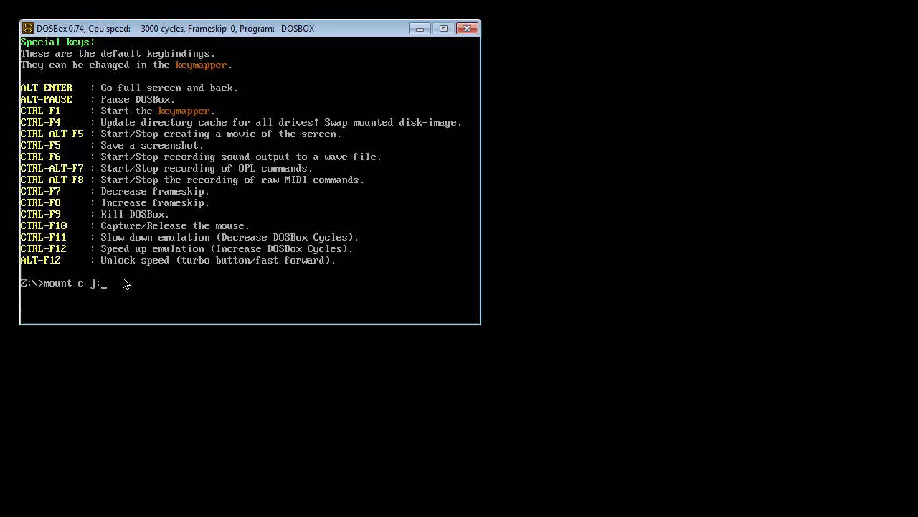
pyautogui.write('\\fol')
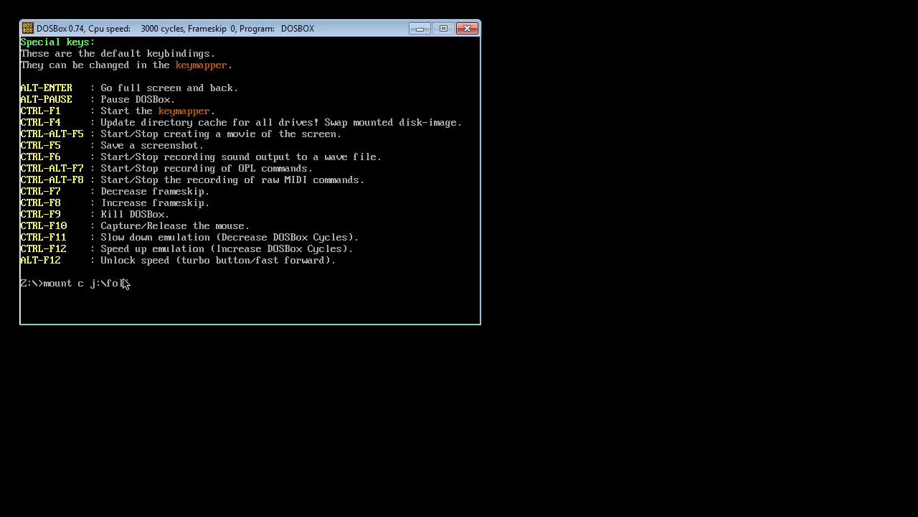
pyautogui.write('io\\')
pyautogui.press('Return')
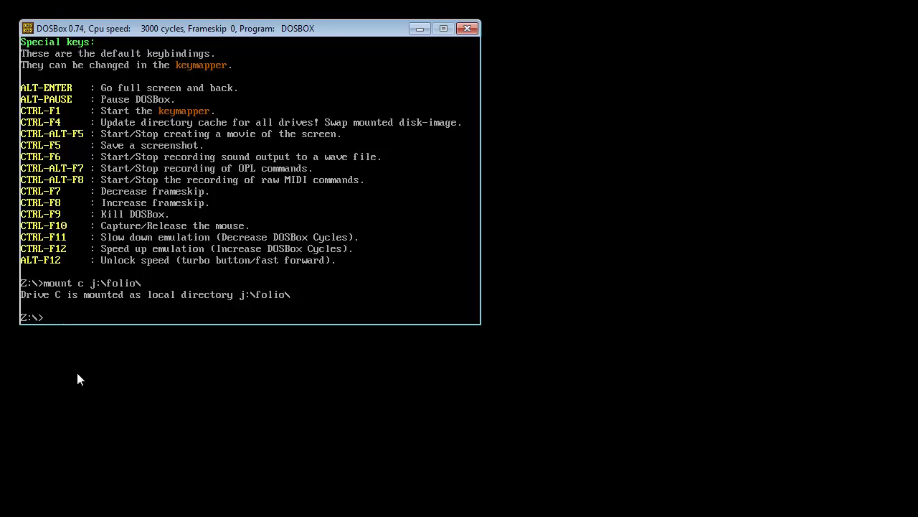
pyautogui.write('c:')
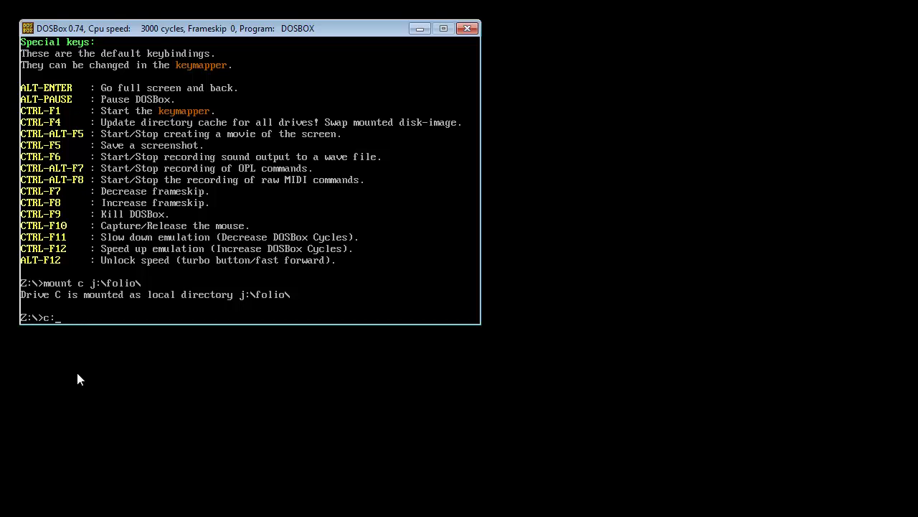
pyautogui.press('Return')
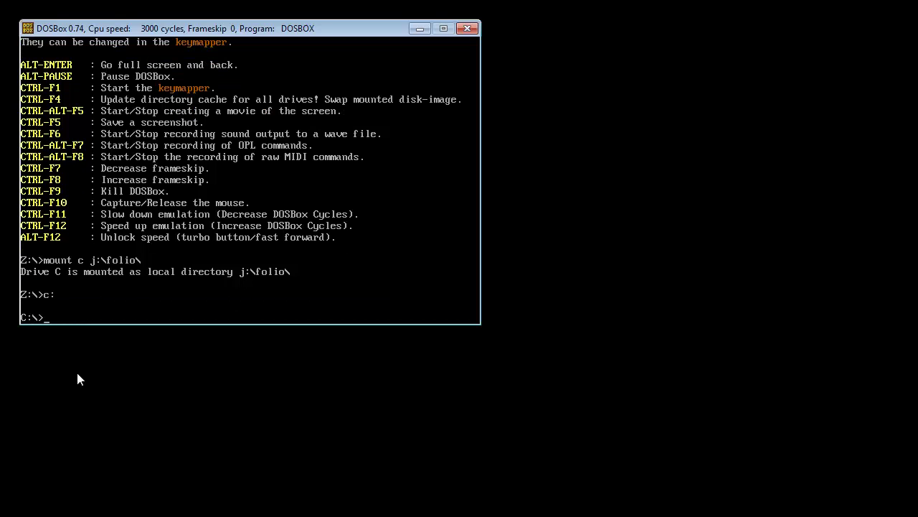
# List the files on drive C and launch the urantia program.
pyautogui.write('dir')
pyautogui.press('Return')
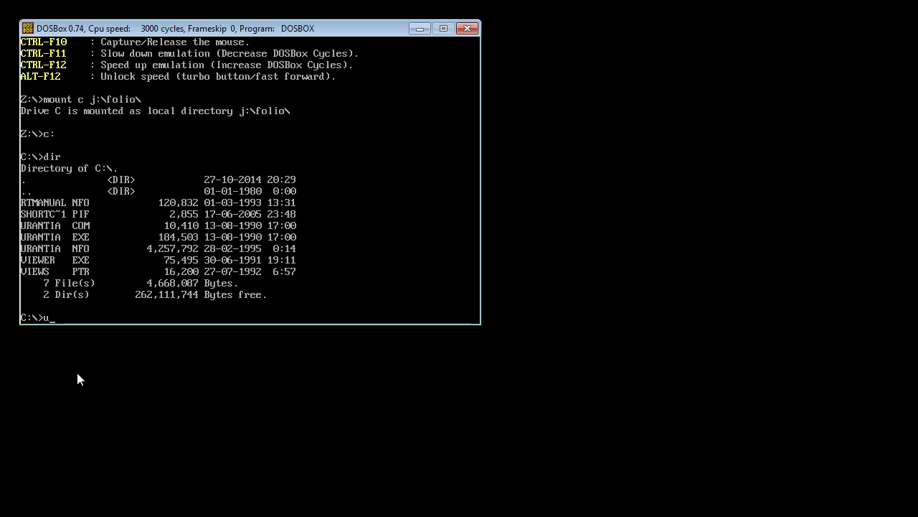
pyautogui.write('rantia')
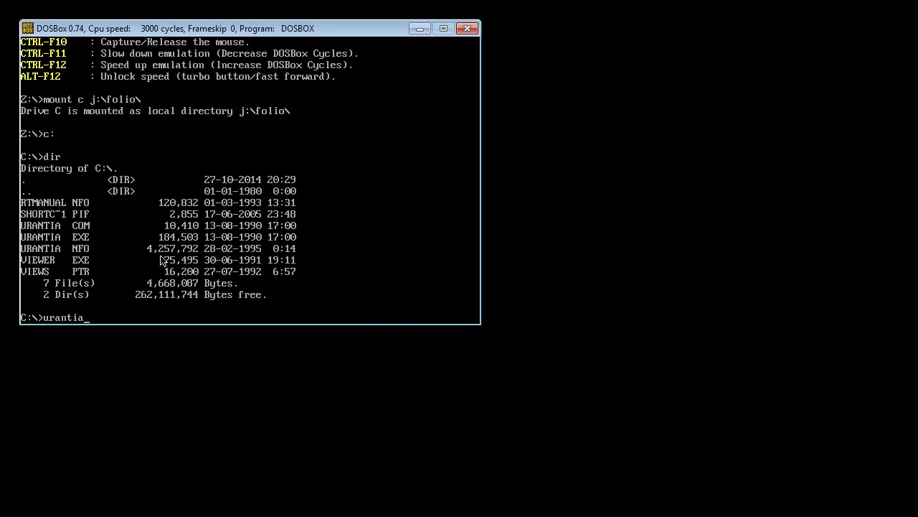
pyautogui.press('Return')
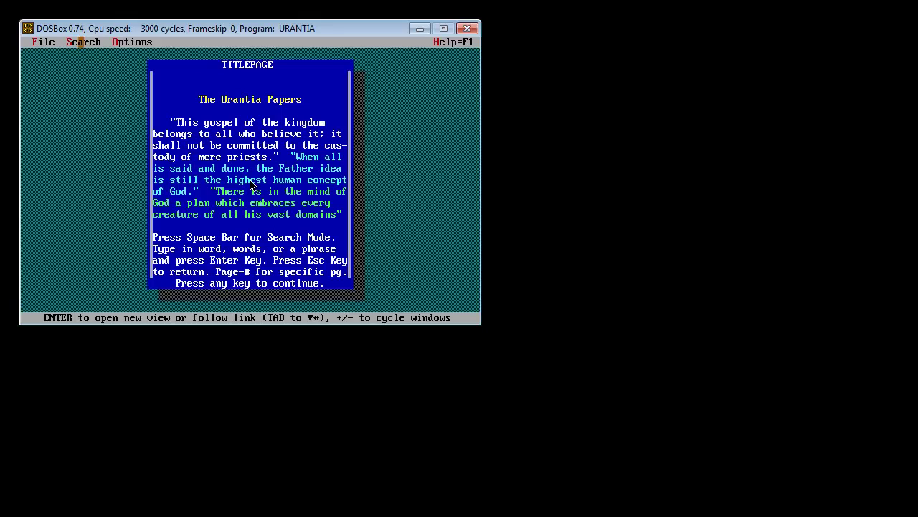
pyautogui.click(74, 42)
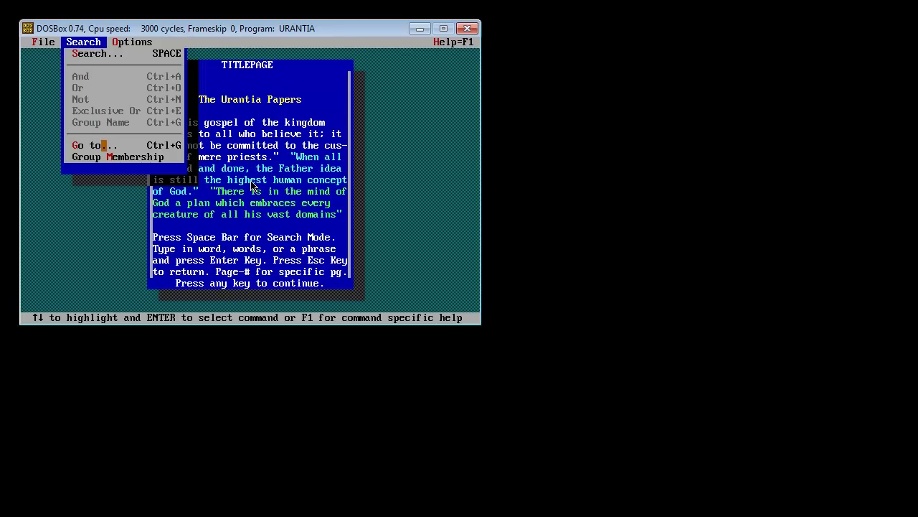
pyautogui.click(127, 42)
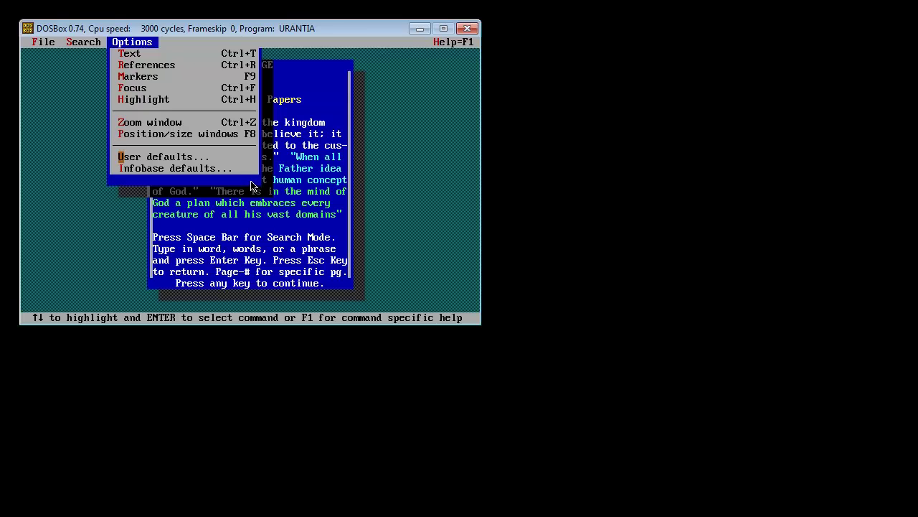
pyautogui.click(47, 42)
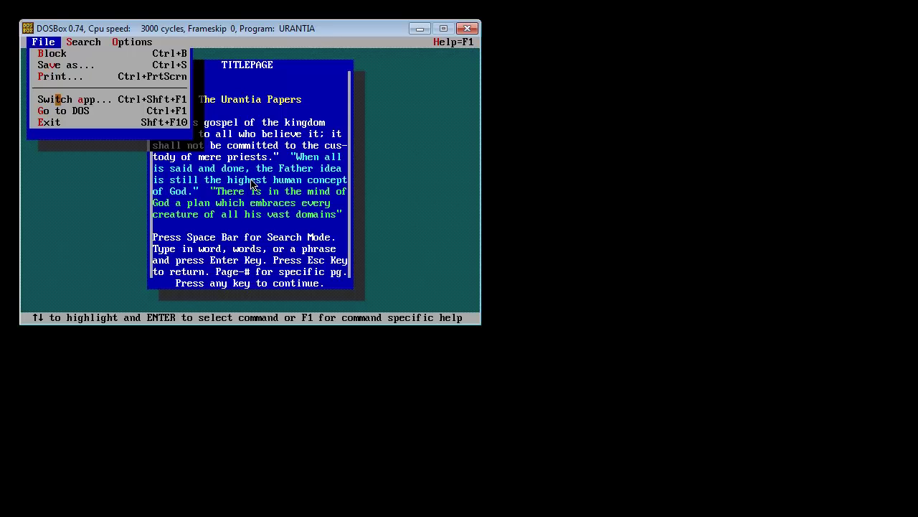
pyautogui.click(80, 42)
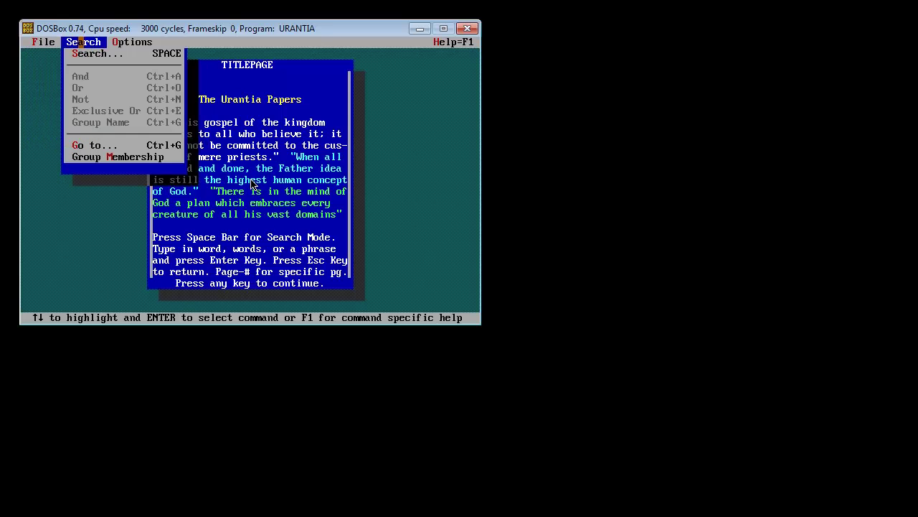
# Continue past the title page into the text of The Urantia Papers and open a search query.
pyautogui.click(251, 185)
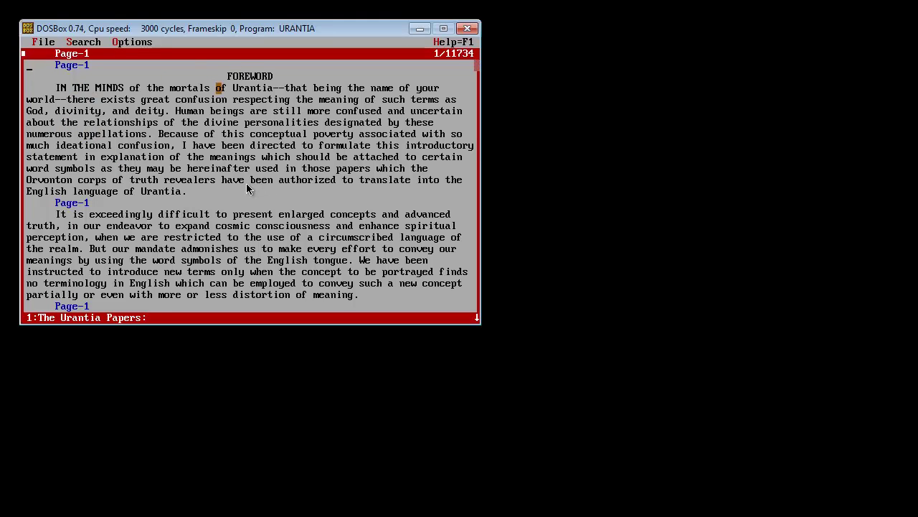
pyautogui.click(251, 185)
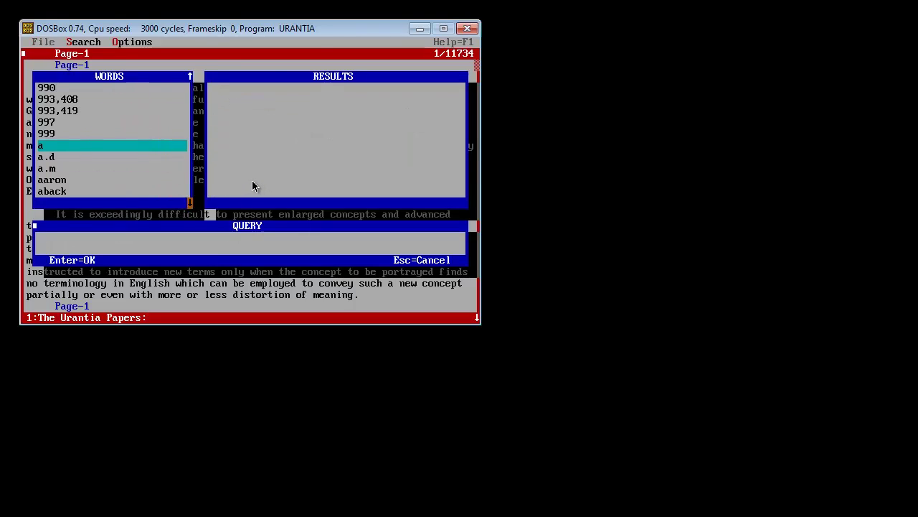
# Choose "abandonters" from the word list as the query and run the search.
pyautogui.click(189, 202)
pyautogui.press('Down')
pyautogui.press('Down')
pyautogui.press('Down')
pyautogui.press('Down')
pyautogui.press('Down')
pyautogui.press('Down')
pyautogui.press('Down')
pyautogui.press('Down')
pyautogui.press('Down')
pyautogui.press('Down')
pyautogui.press('Down')
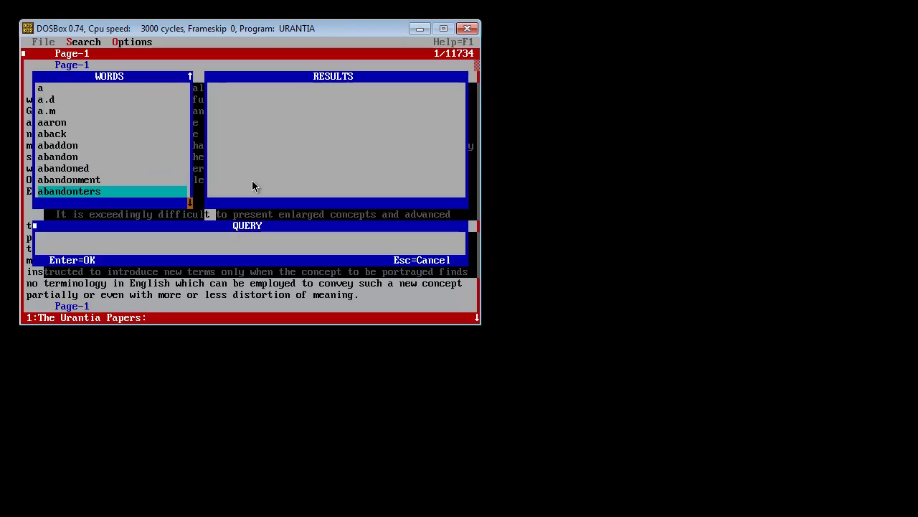
pyautogui.click(52, 157)
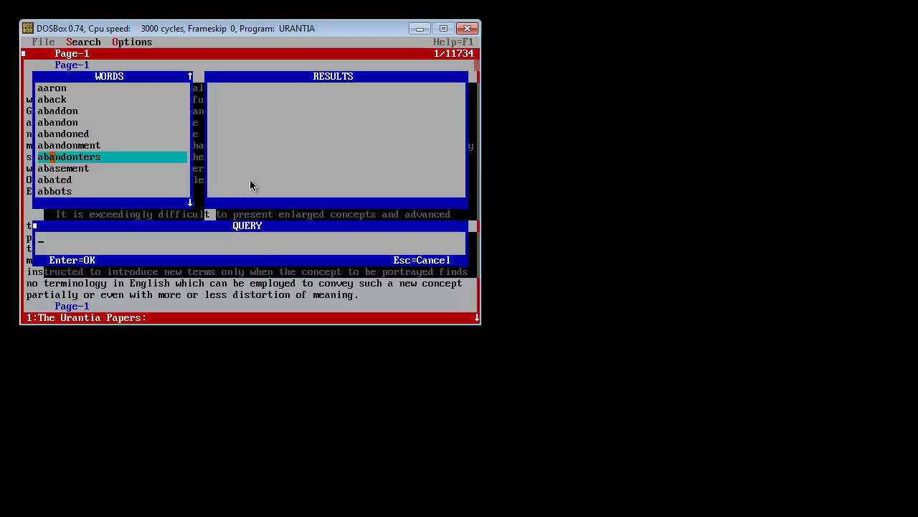
pyautogui.doubleClick(51, 156)
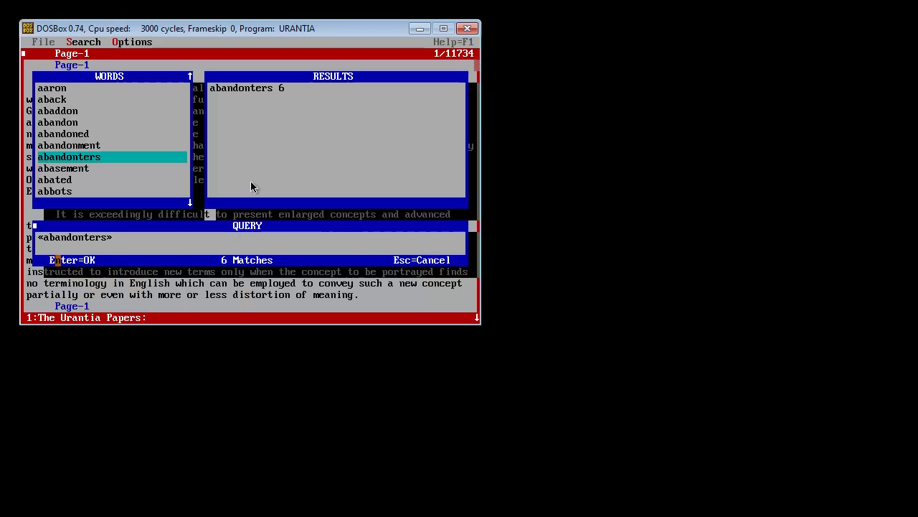
pyautogui.click(58, 259)
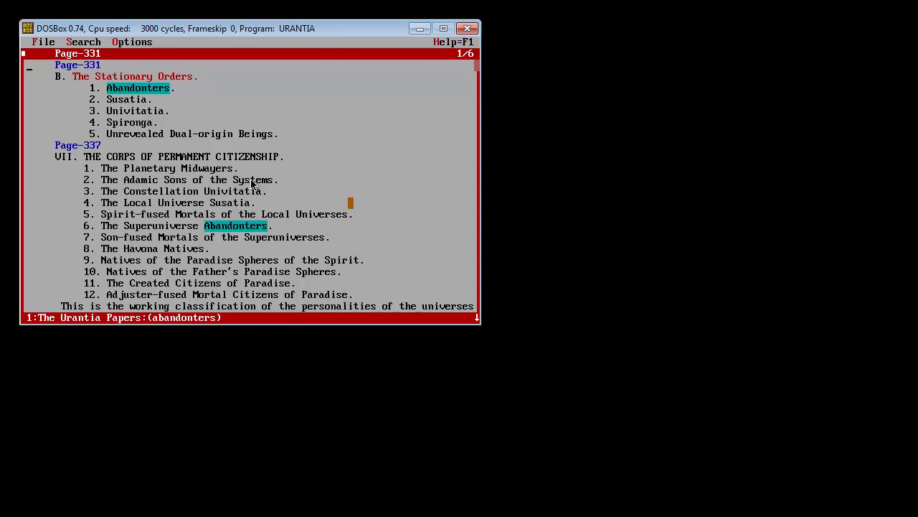
# Step forward through the highlighted "abandonters" matches to the last one and back to the first on Page-331.
pyautogui.press('Tab')
pyautogui.press('Tab')
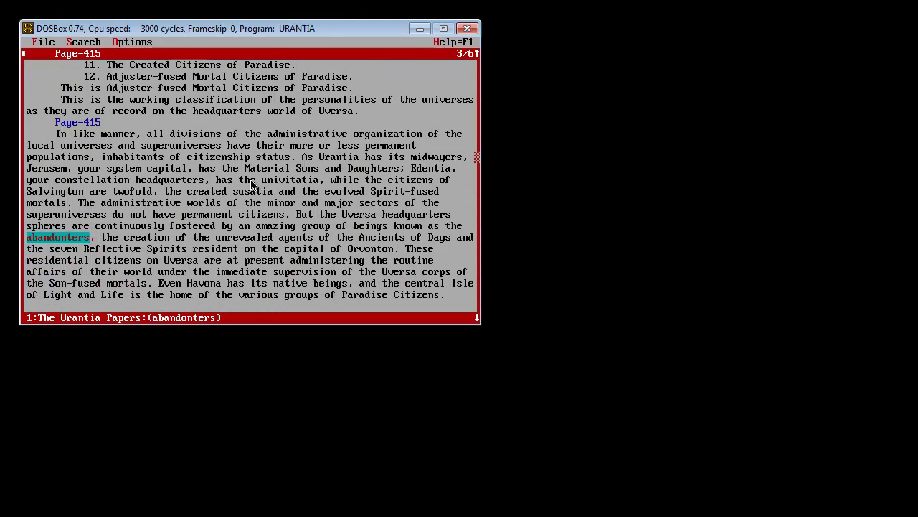
pyautogui.press('Tab')
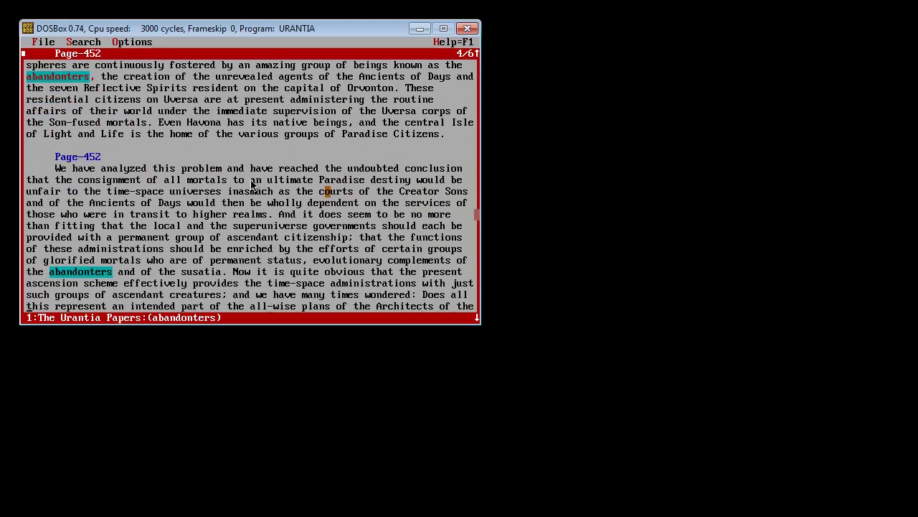
pyautogui.press('Tab')
pyautogui.press('Tab')
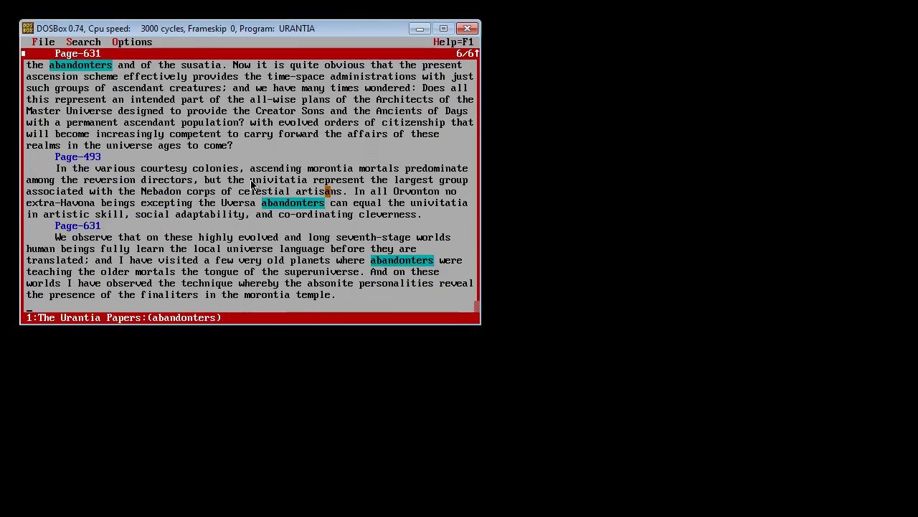
pyautogui.hotkey('shift', 'Tab')
pyautogui.hotkey('shift', 'Tab')
pyautogui.hotkey('shift', 'Tab')
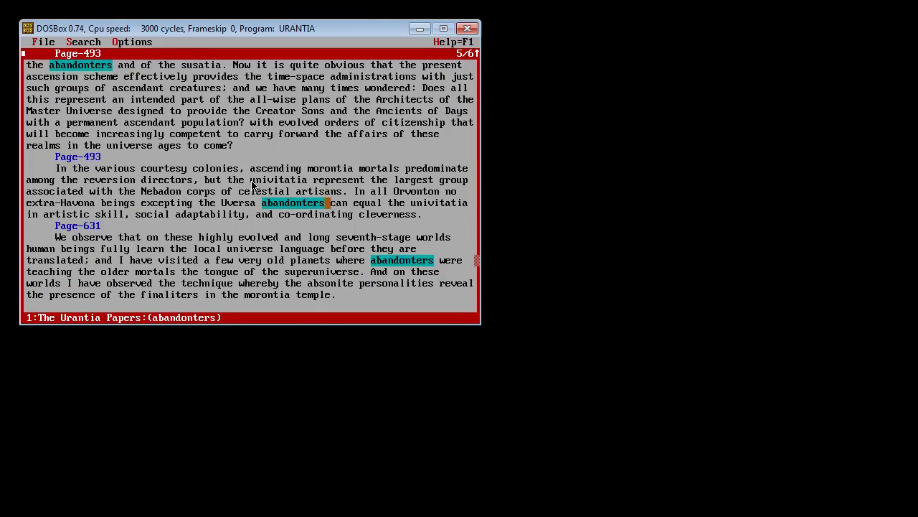
pyautogui.hotkey('shift', 'Tab')
pyautogui.hotkey('shift', 'Tab')
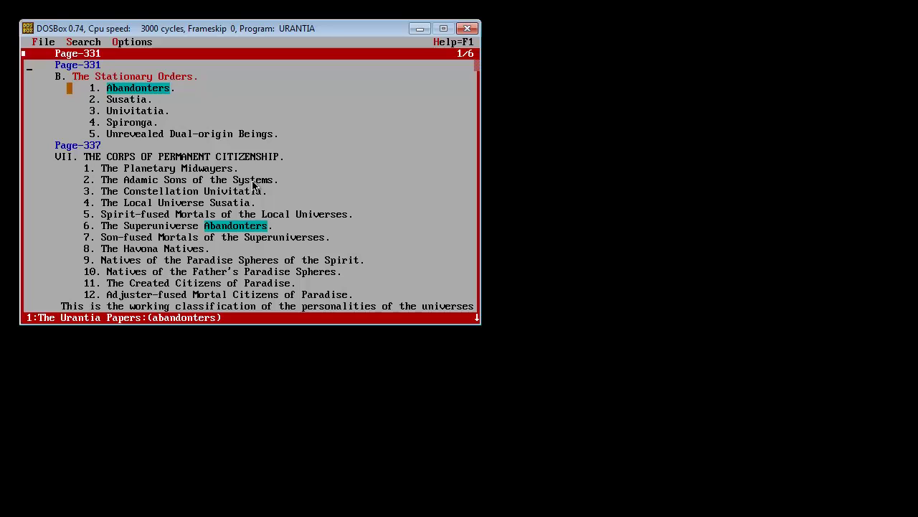
pyautogui.press('Left')
pyautogui.press('Left')
pyautogui.press('Left')
pyautogui.press('Left')
pyautogui.press('Left')
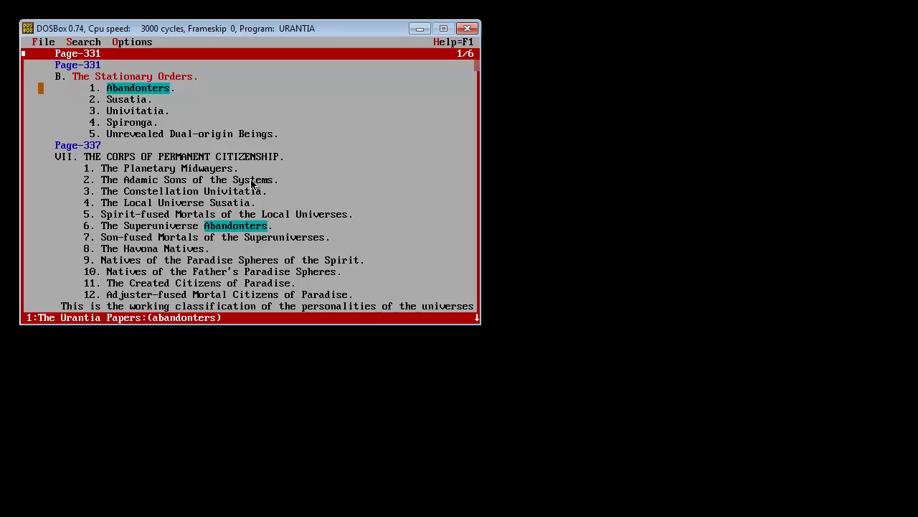